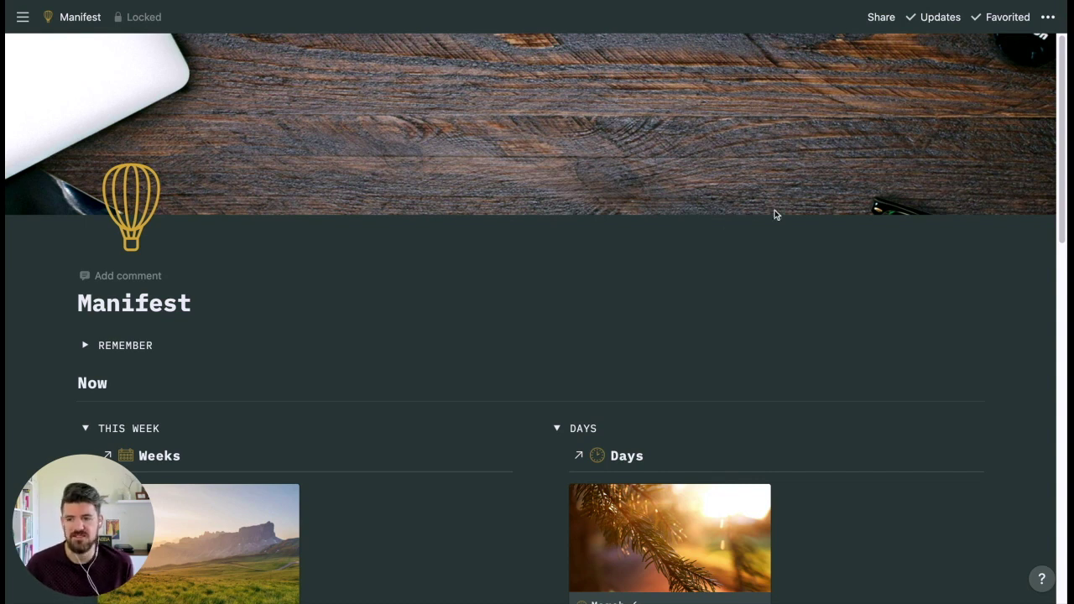
Open the Tasks database from the Create group in the Mindsets section of the Manifest page
{"action": "left_click", "coordinate": [23, 17]}
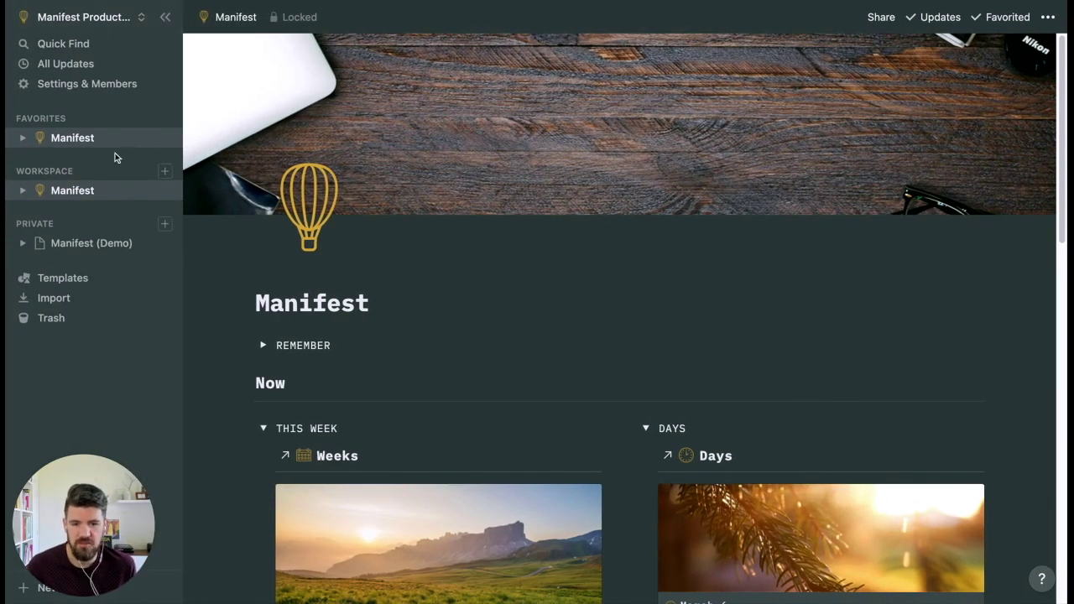
{"action": "left_click", "coordinate": [165, 17]}
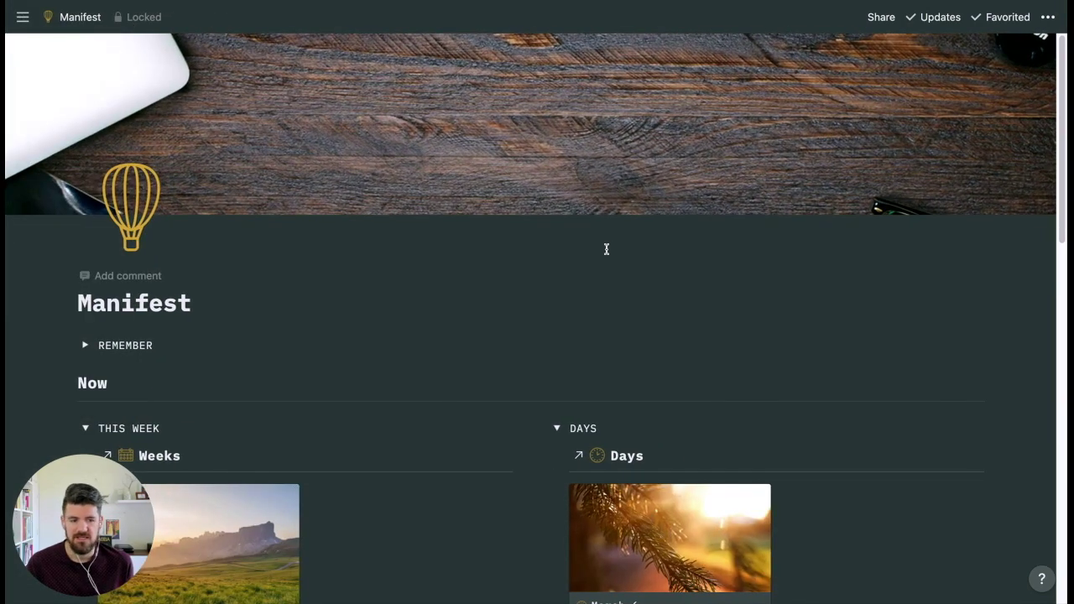
{"action": "scroll", "coordinate": [606, 248], "scroll_direction": "down", "scroll_amount": 2}
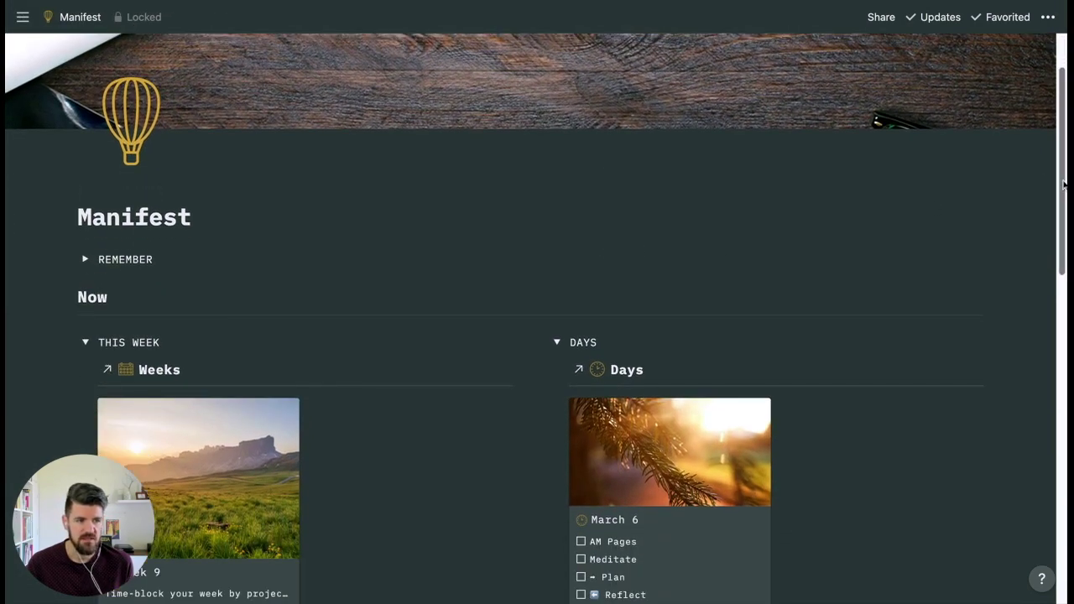
{"action": "scroll", "coordinate": [1064, 184], "scroll_direction": "down", "scroll_amount": 10}
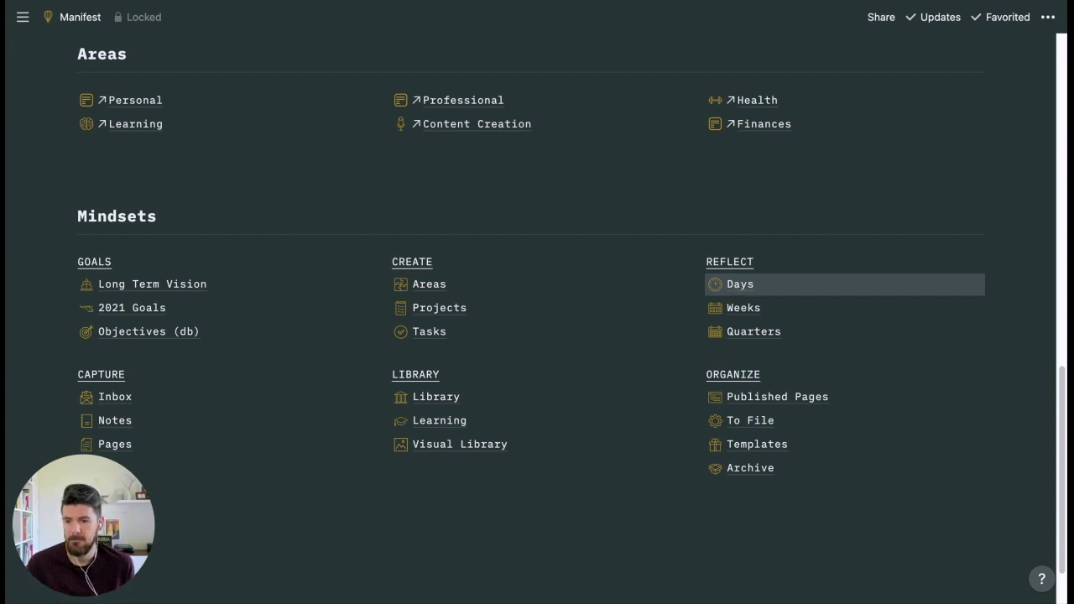
{"action": "scroll", "coordinate": [537, 367], "scroll_direction": "down", "scroll_amount": 2}
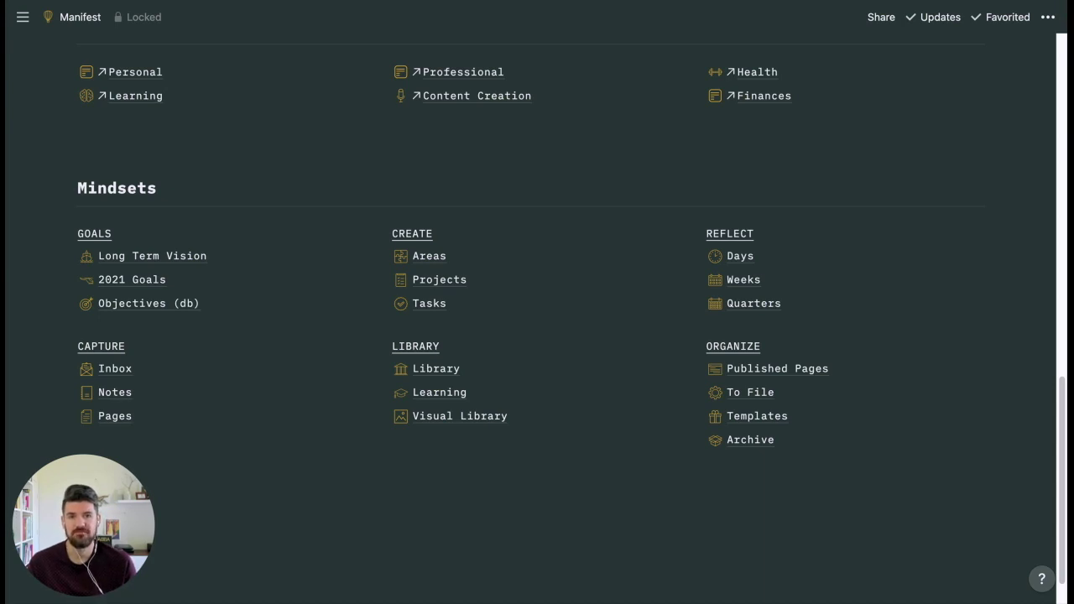
{"action": "scroll", "coordinate": [537, 315], "scroll_direction": "down", "scroll_amount": 1}
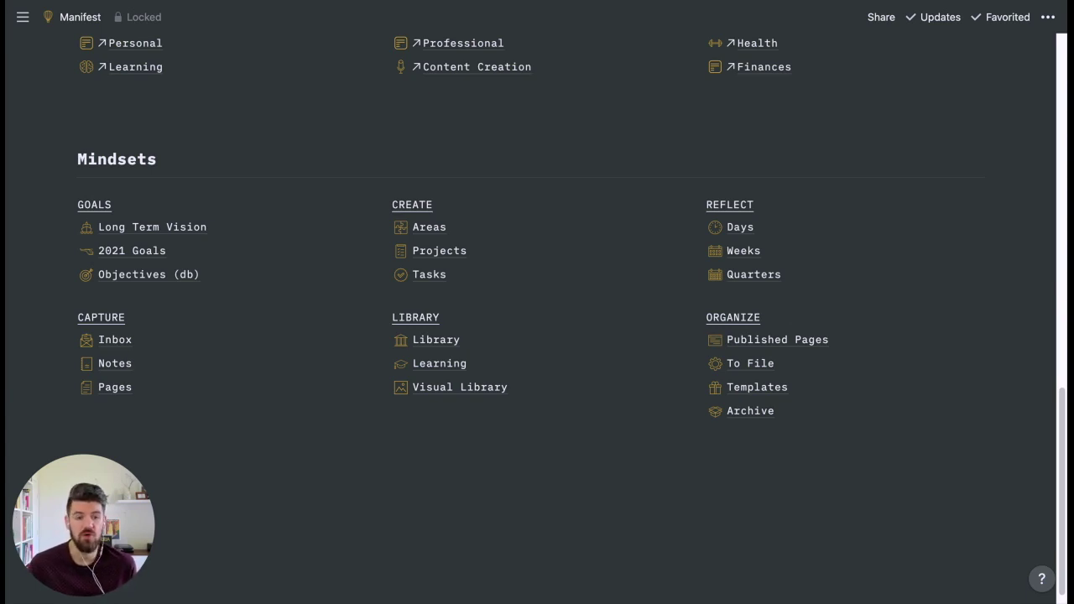
{"action": "left_click", "coordinate": [417, 282]}
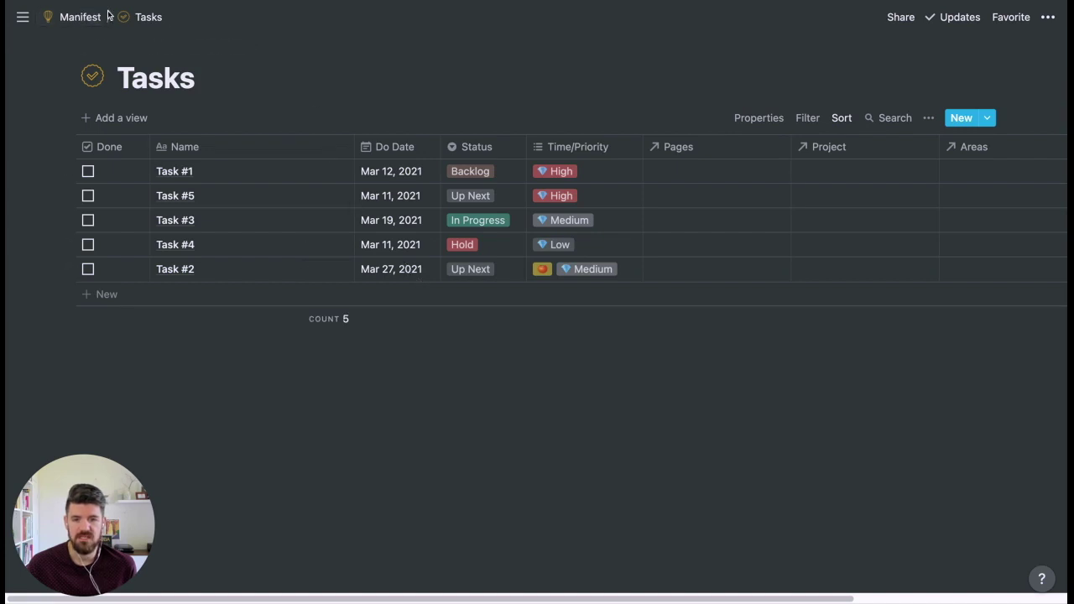
Add a Gallery view named Mobile to the Tasks database
{"action": "mouse_move", "coordinate": [23, 17]}
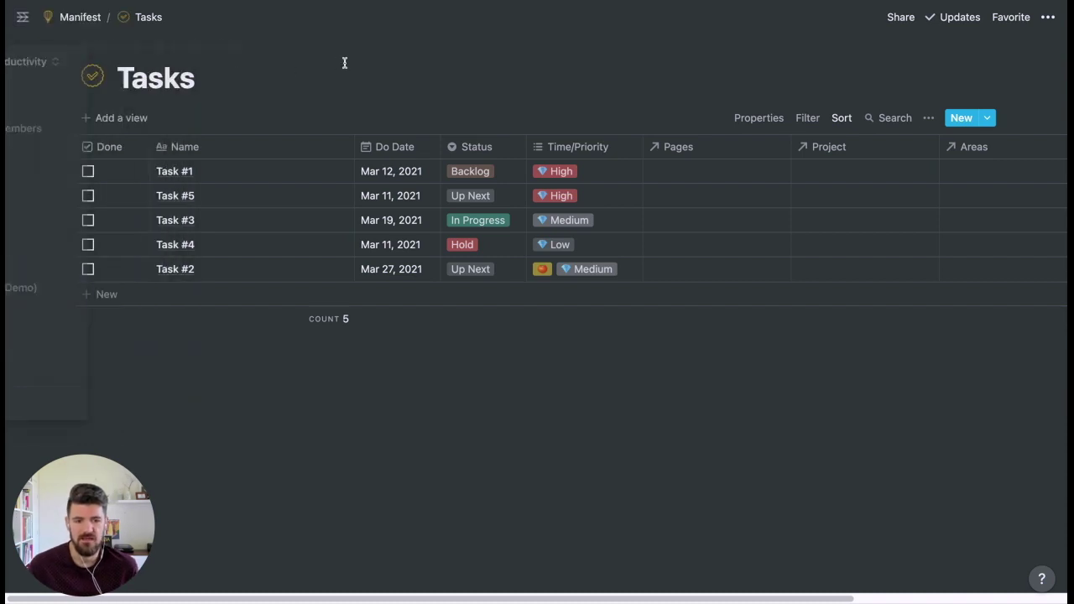
{"action": "left_click", "coordinate": [131, 121]}
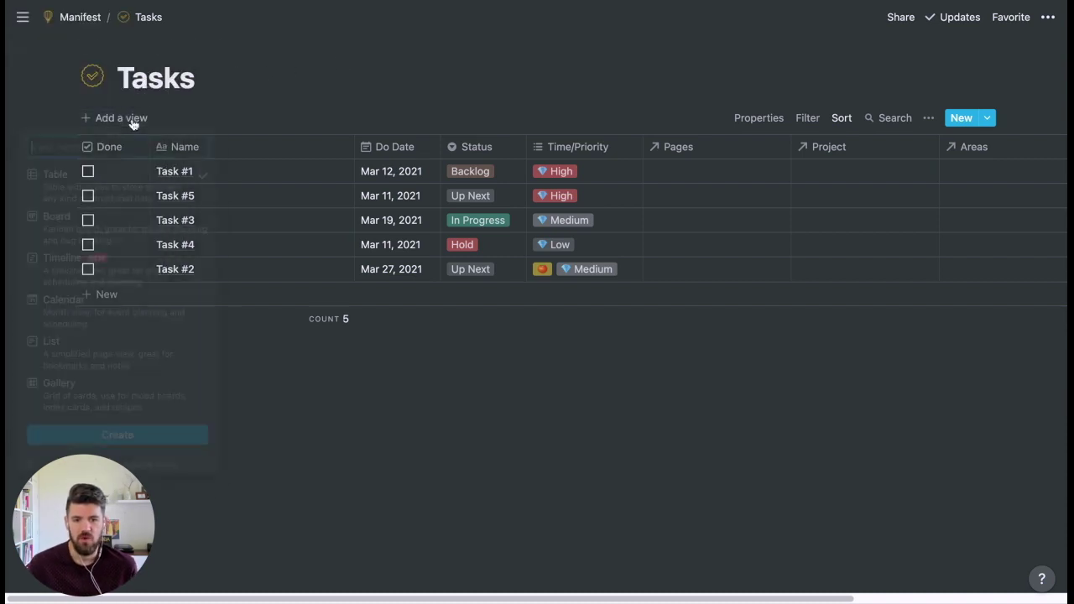
{"action": "type", "text": "Mobile"}
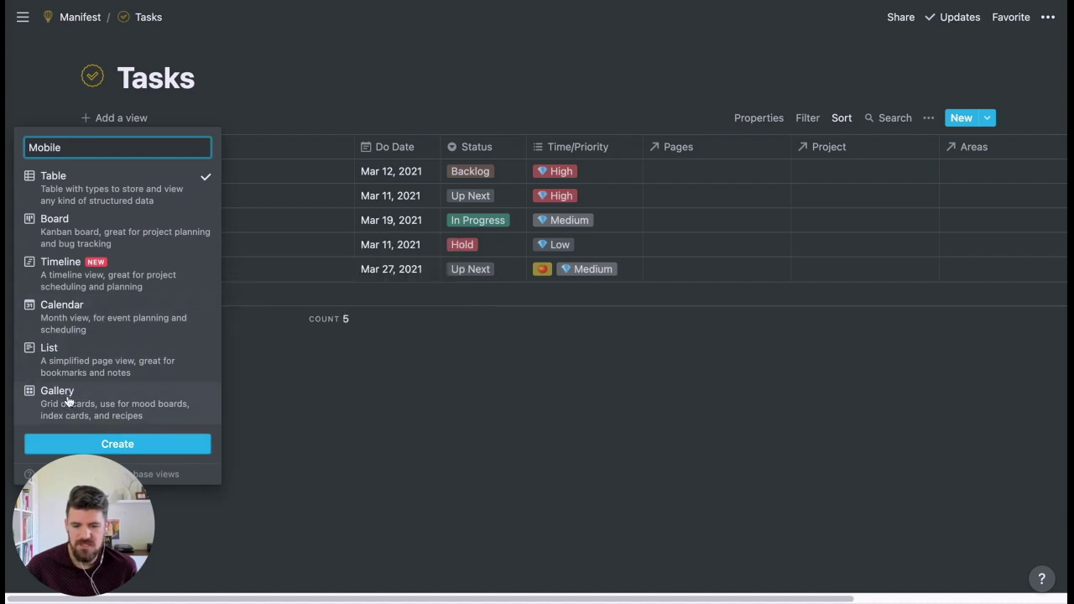
{"action": "mouse_move", "coordinate": [69, 406]}
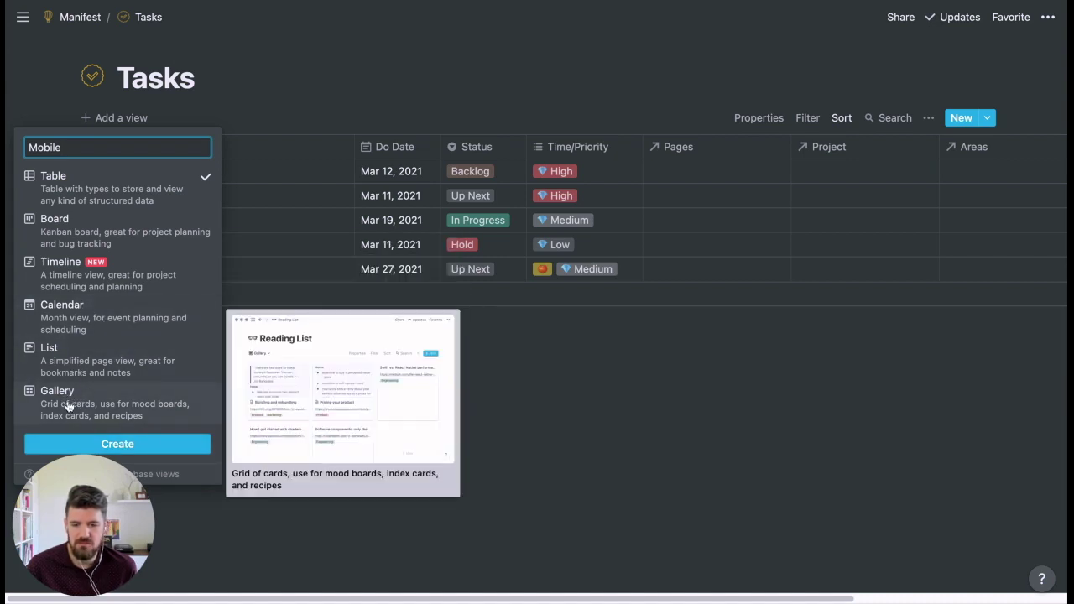
{"action": "left_click", "coordinate": [70, 405]}
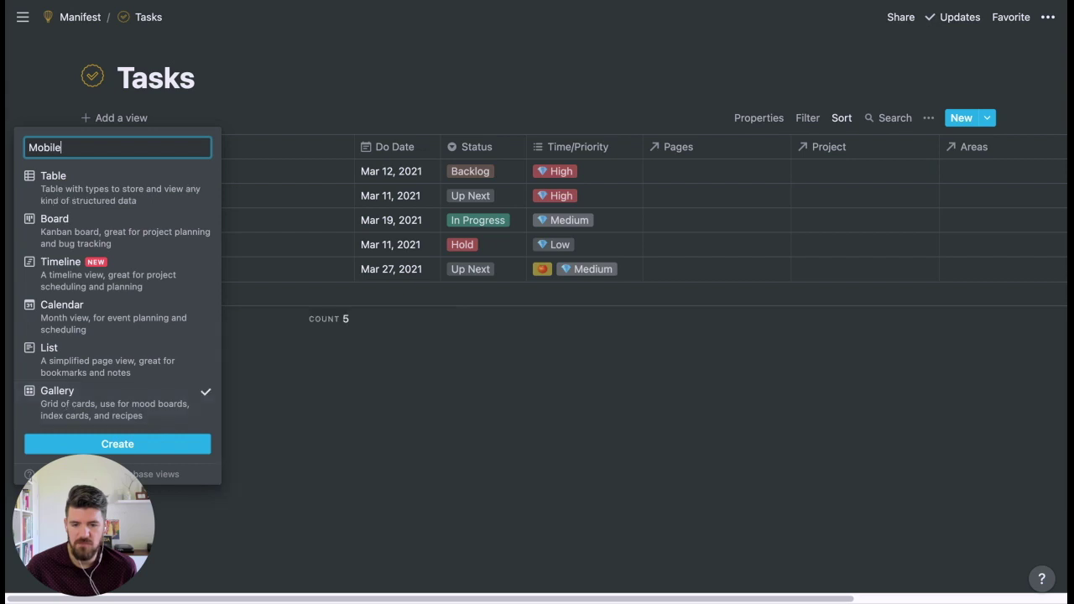
{"action": "left_click", "coordinate": [149, 446]}
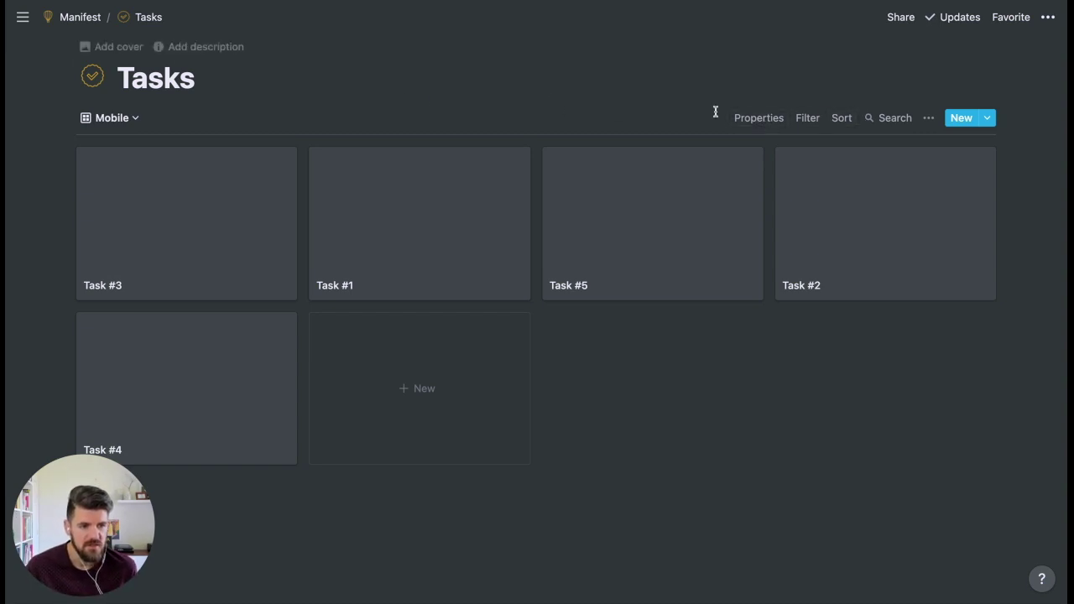
Set the Mobile view's card size to Small and its card preview to None
{"action": "left_click", "coordinate": [760, 119]}
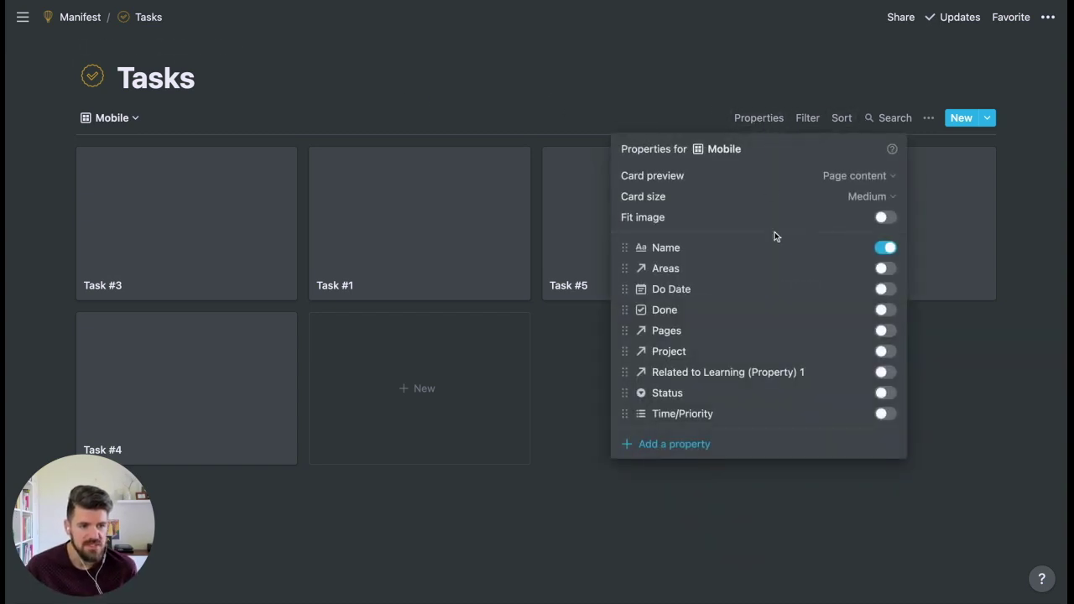
{"action": "left_click", "coordinate": [882, 199]}
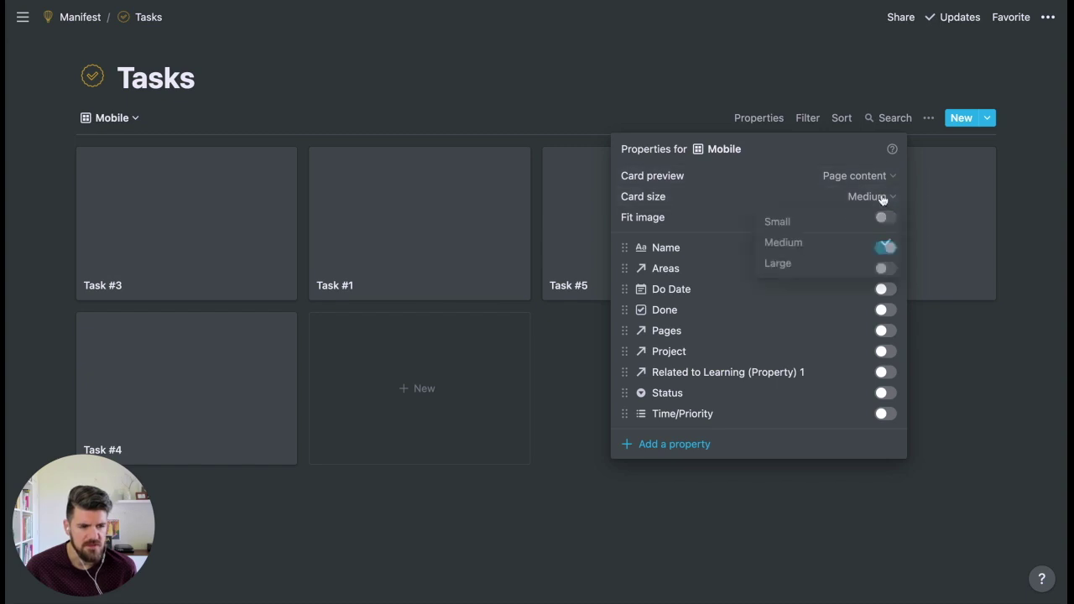
{"action": "left_click", "coordinate": [773, 221]}
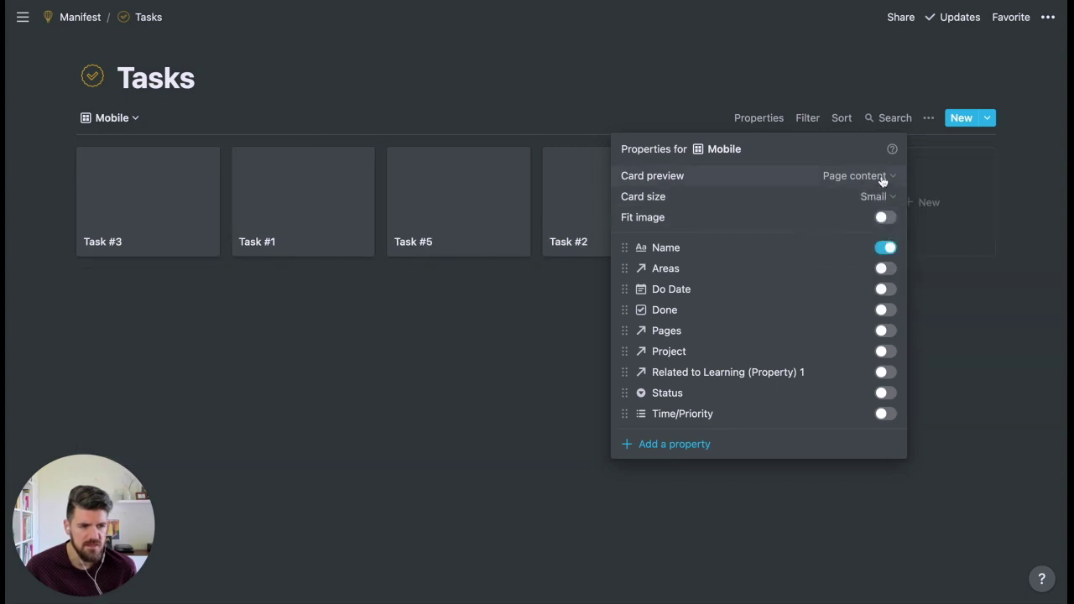
{"action": "left_click", "coordinate": [879, 177]}
{"action": "left_click", "coordinate": [775, 201]}
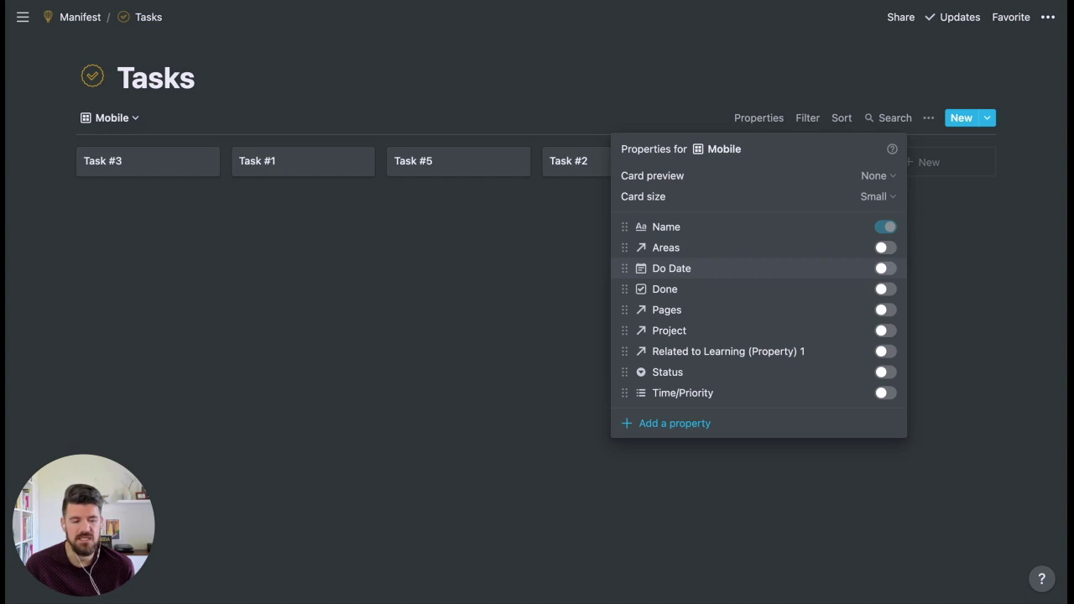
Show the Time/Priority, Project and Done properties on the Mobile view's cards, with Done placed last
{"action": "left_click", "coordinate": [887, 393]}
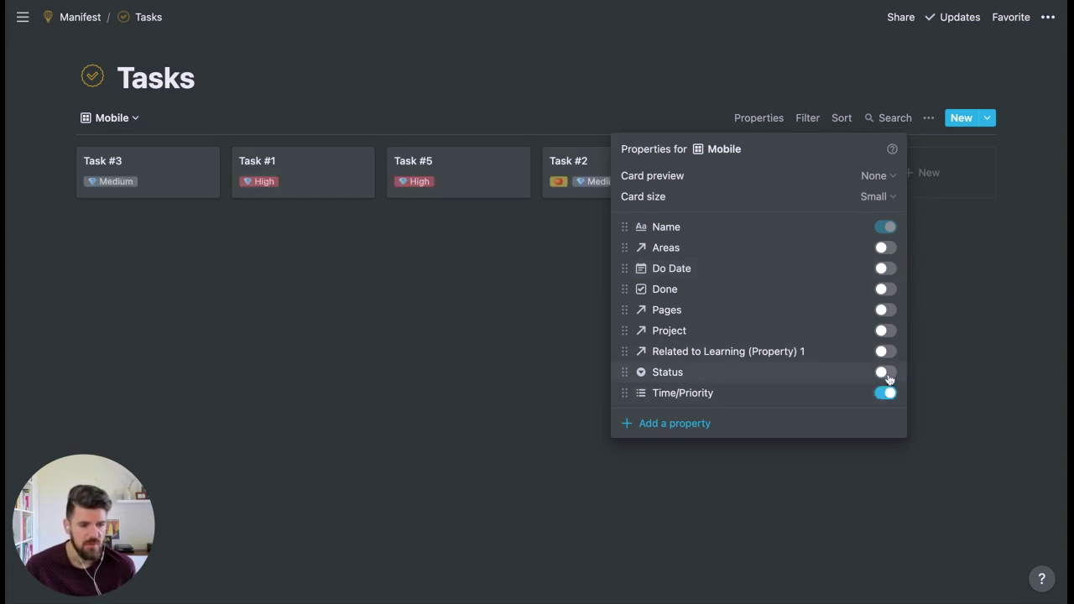
{"action": "left_click", "coordinate": [886, 330]}
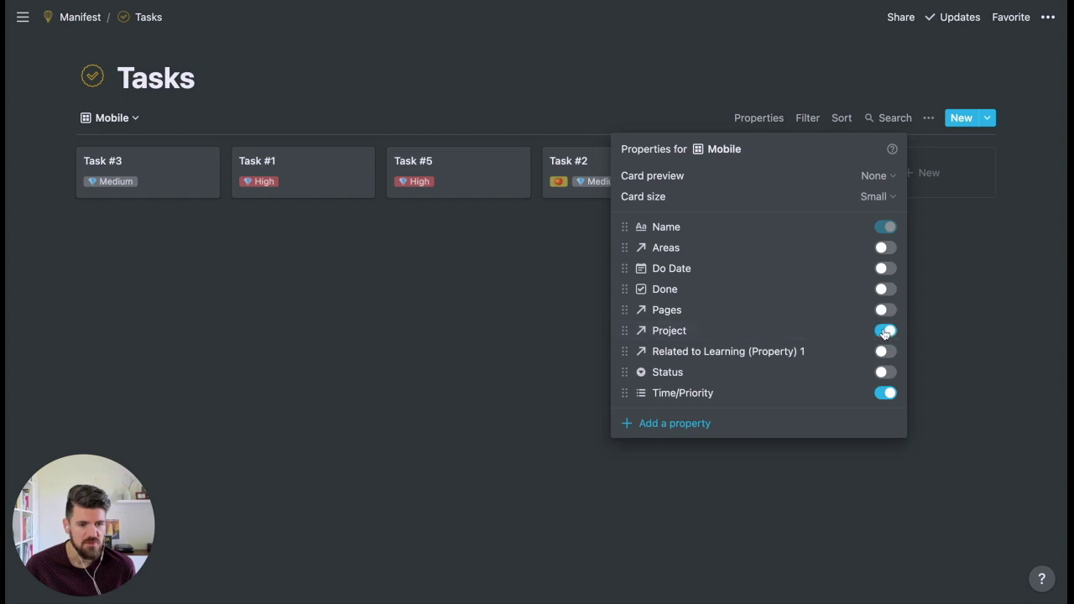
{"action": "left_click", "coordinate": [886, 291]}
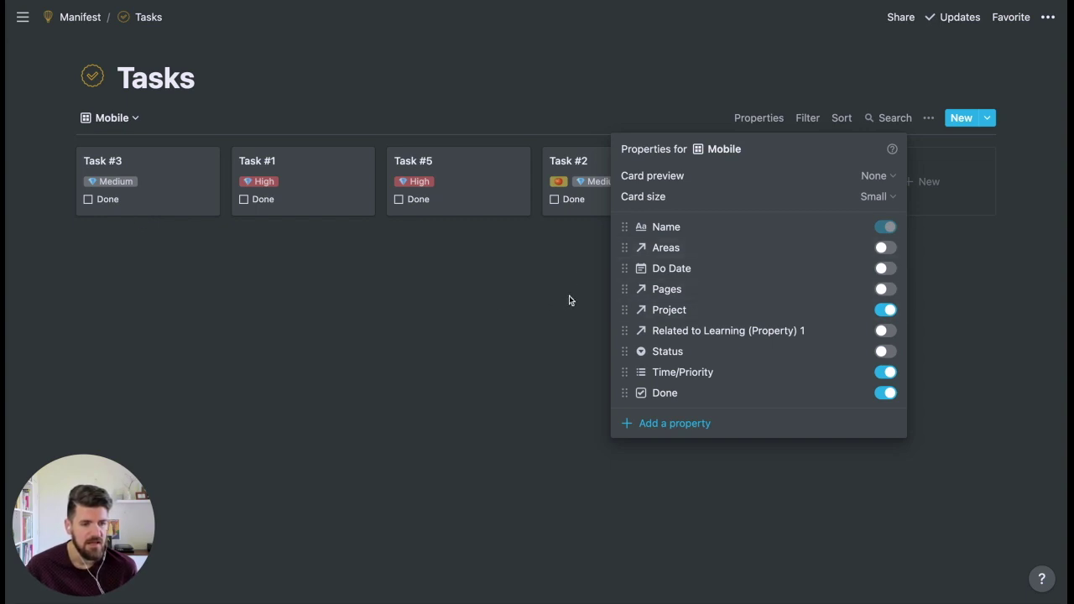
{"action": "left_click", "coordinate": [388, 297]}
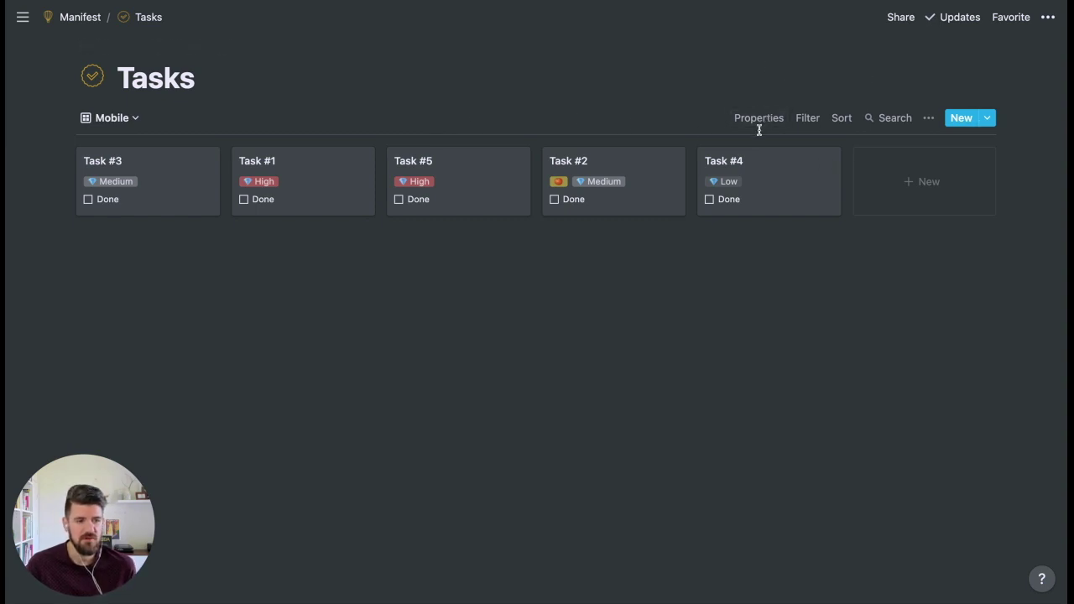
Sort the Mobile view by Time/Priority in descending order
{"action": "left_click", "coordinate": [841, 118]}
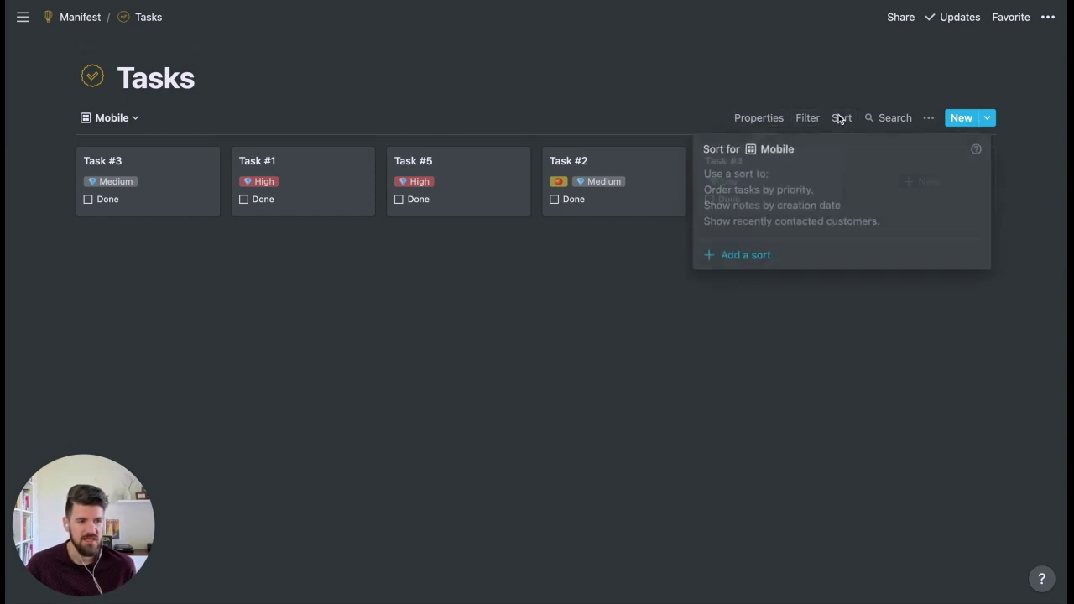
{"action": "left_click", "coordinate": [750, 253]}
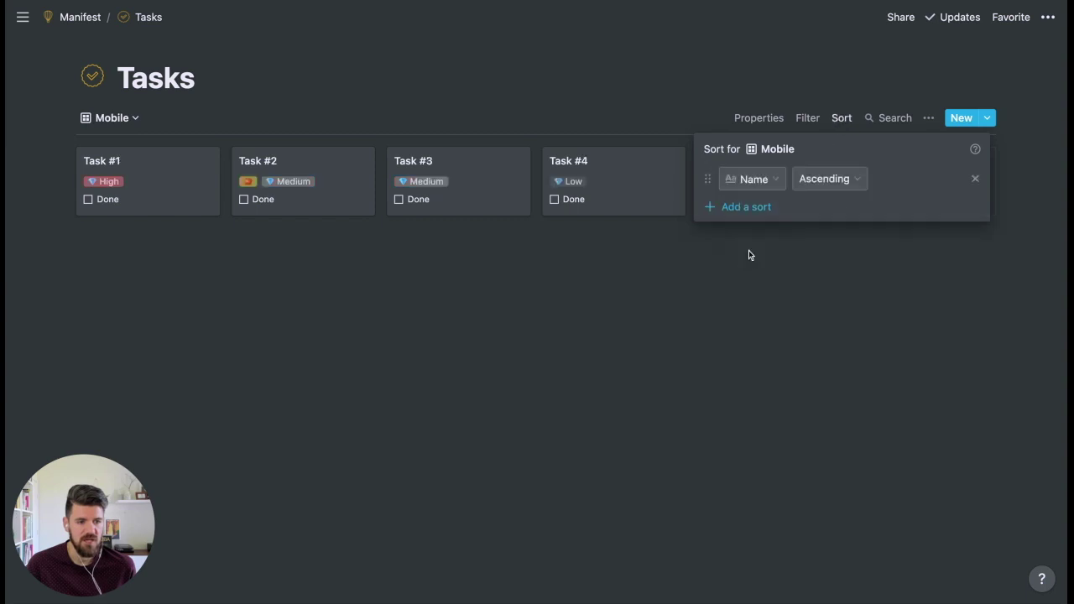
{"action": "left_click", "coordinate": [765, 181]}
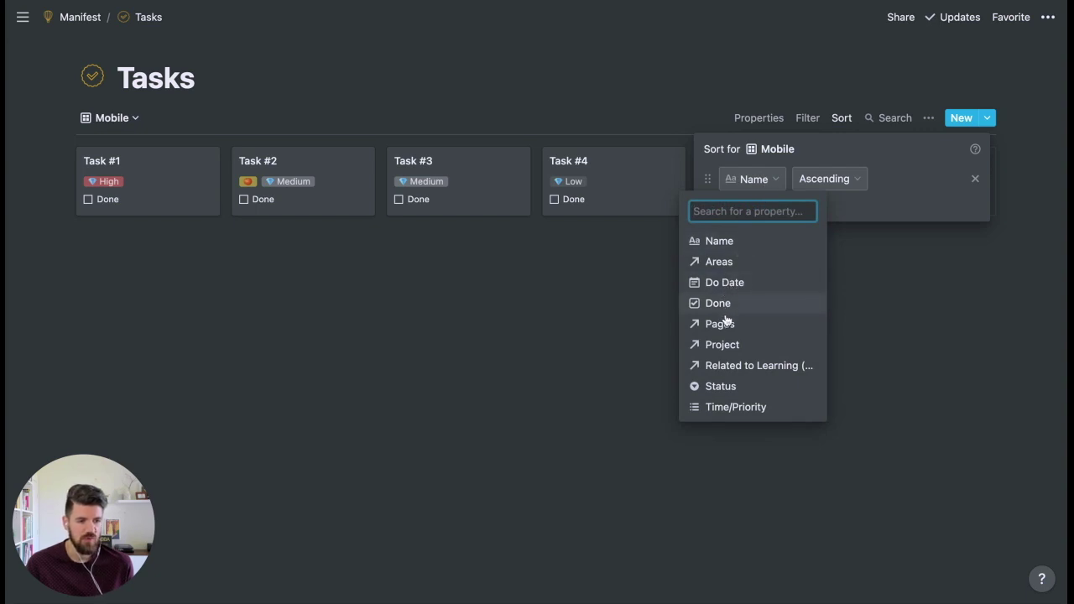
{"action": "left_click", "coordinate": [729, 408]}
{"action": "left_click", "coordinate": [869, 189]}
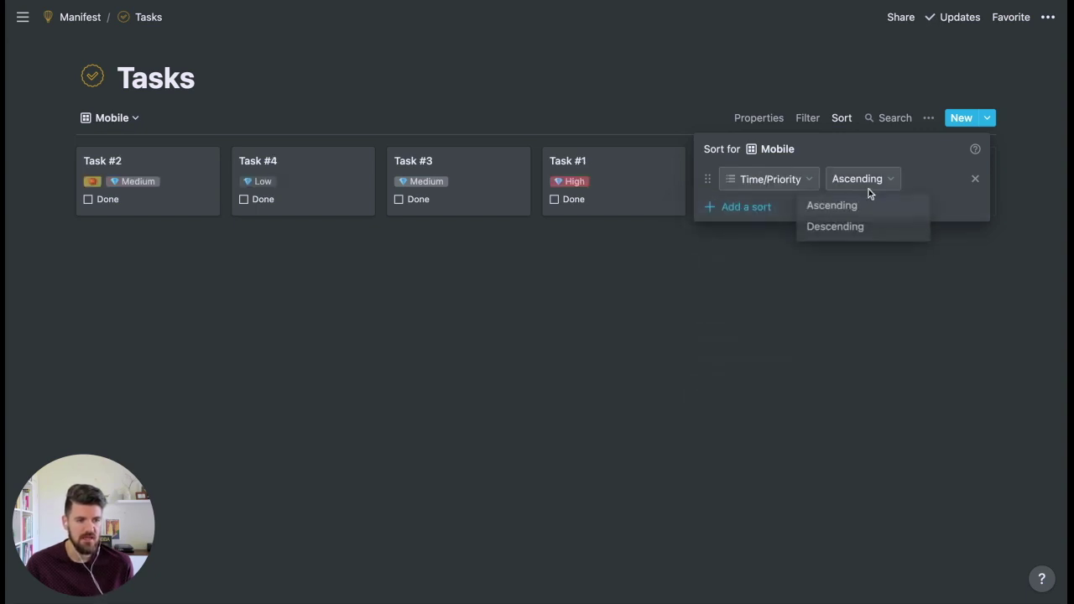
{"action": "left_click", "coordinate": [869, 225]}
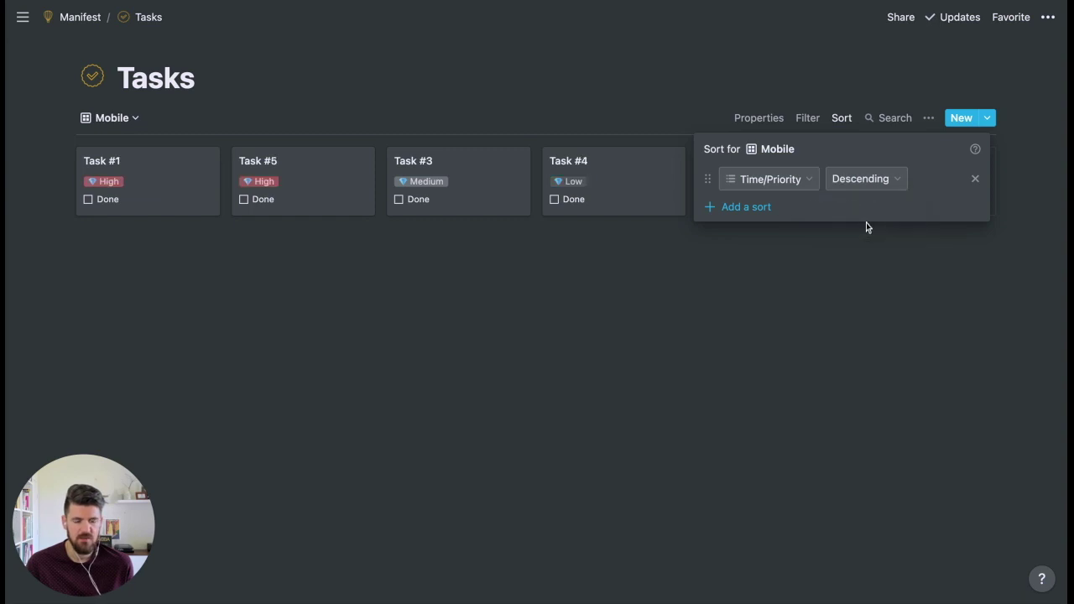
{"action": "left_click", "coordinate": [322, 298]}
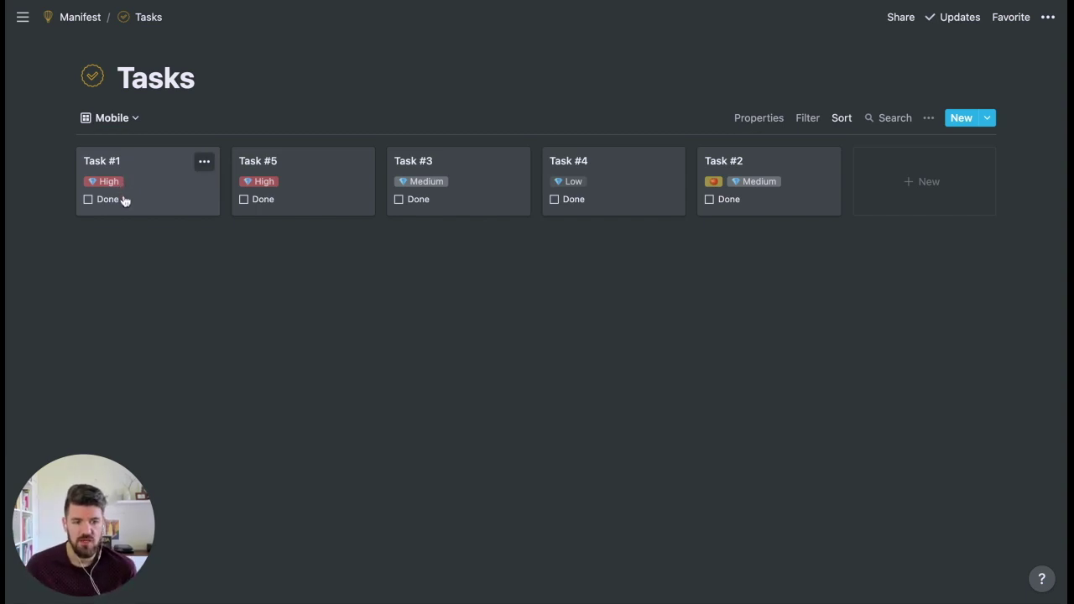
Add the Tasks page to the favorites and place it below Manifest in the favorites list
{"action": "left_click", "coordinate": [1012, 20]}
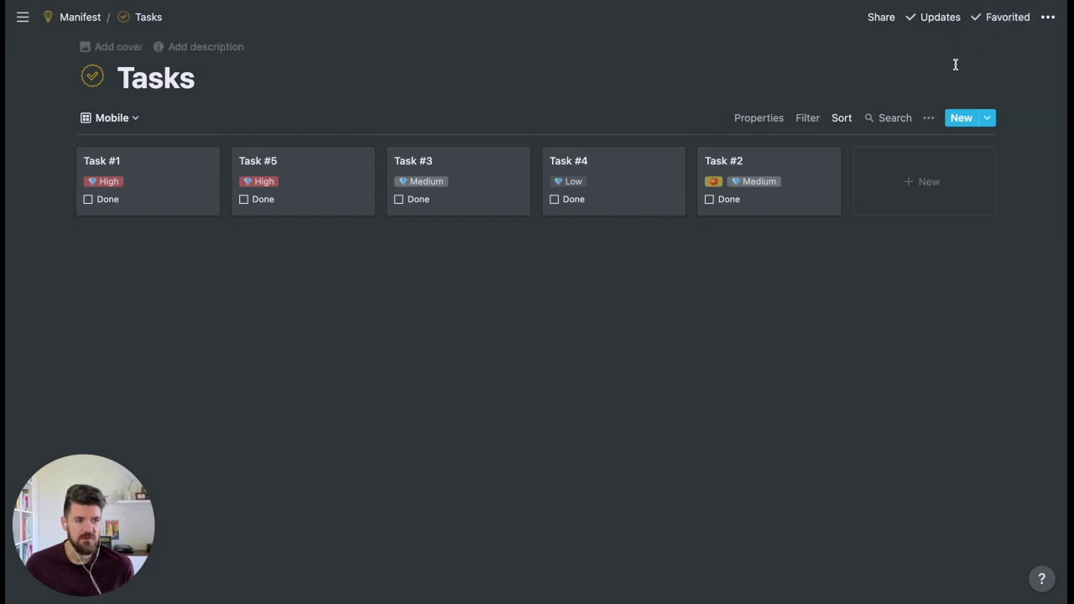
{"action": "left_click", "coordinate": [29, 22]}
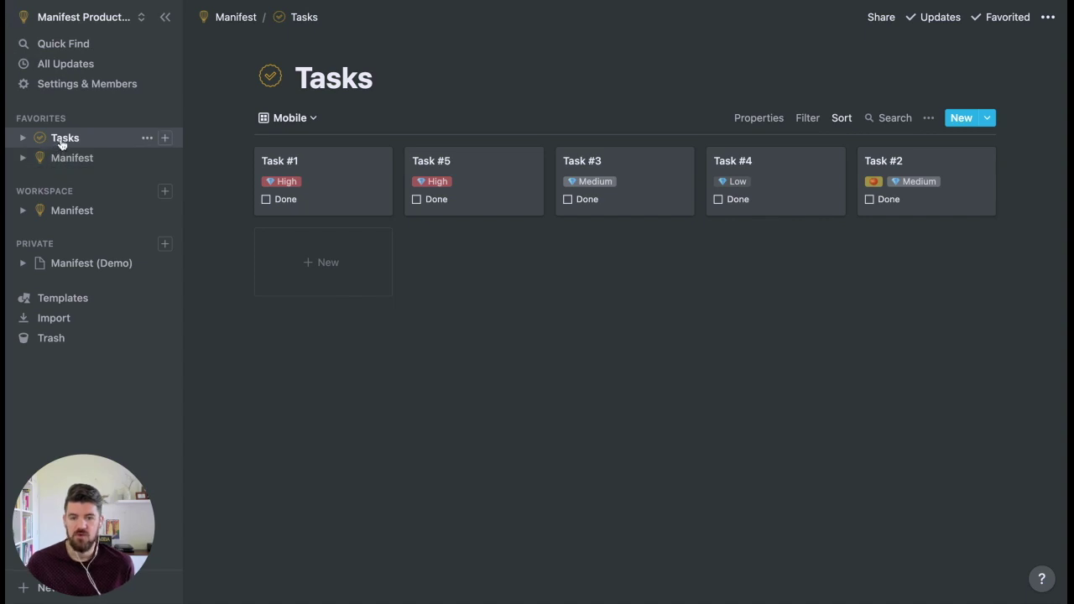
{"action": "left_click_drag", "start_coordinate": [60, 141], "coordinate": [61, 166]}
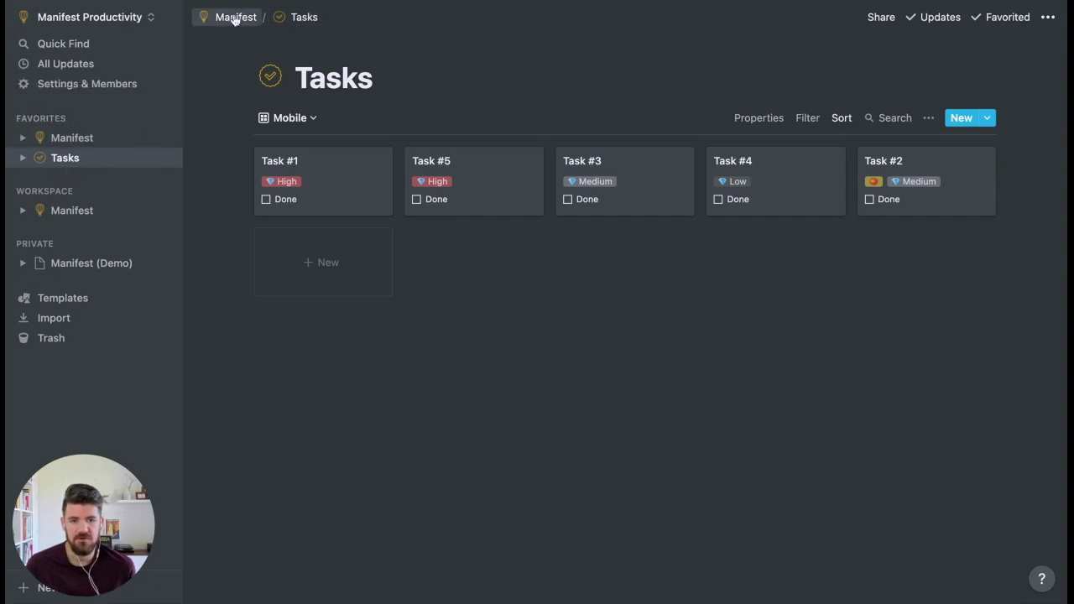
Reorder the Tasks database's views so that Mobile comes before Default view
{"action": "left_click", "coordinate": [289, 117]}
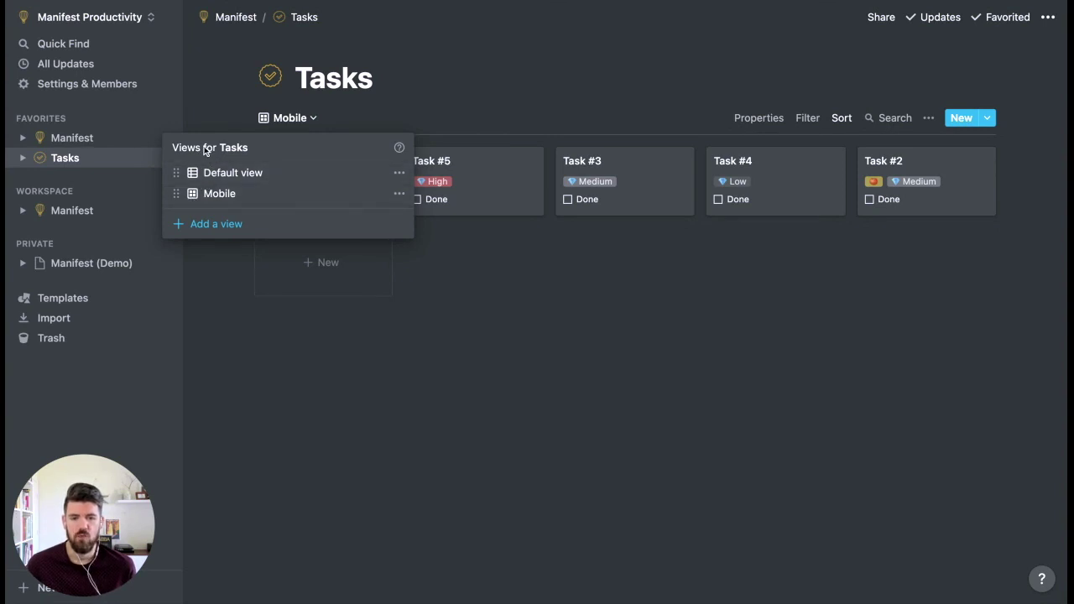
{"action": "left_click", "coordinate": [312, 117]}
{"action": "left_click", "coordinate": [300, 119]}
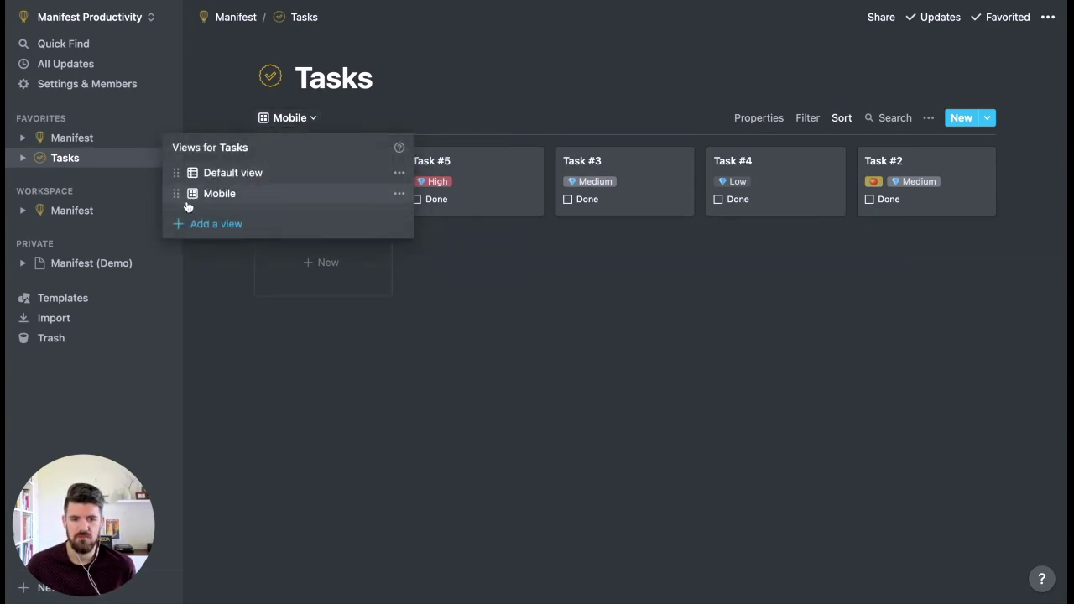
{"action": "left_click_drag", "start_coordinate": [176, 193], "coordinate": [178, 176]}
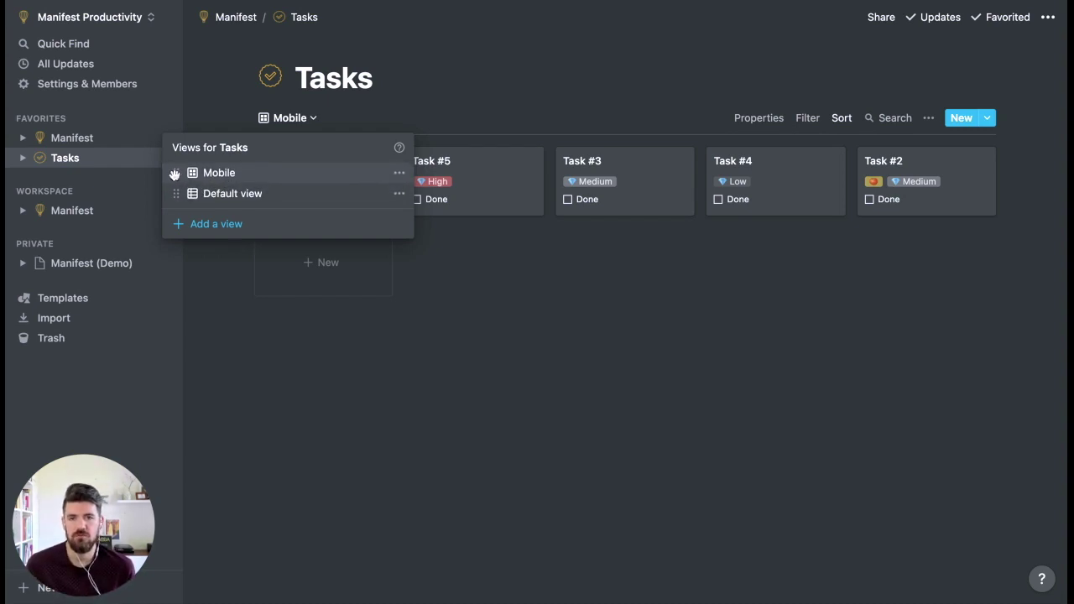
{"action": "left_click", "coordinate": [507, 99]}
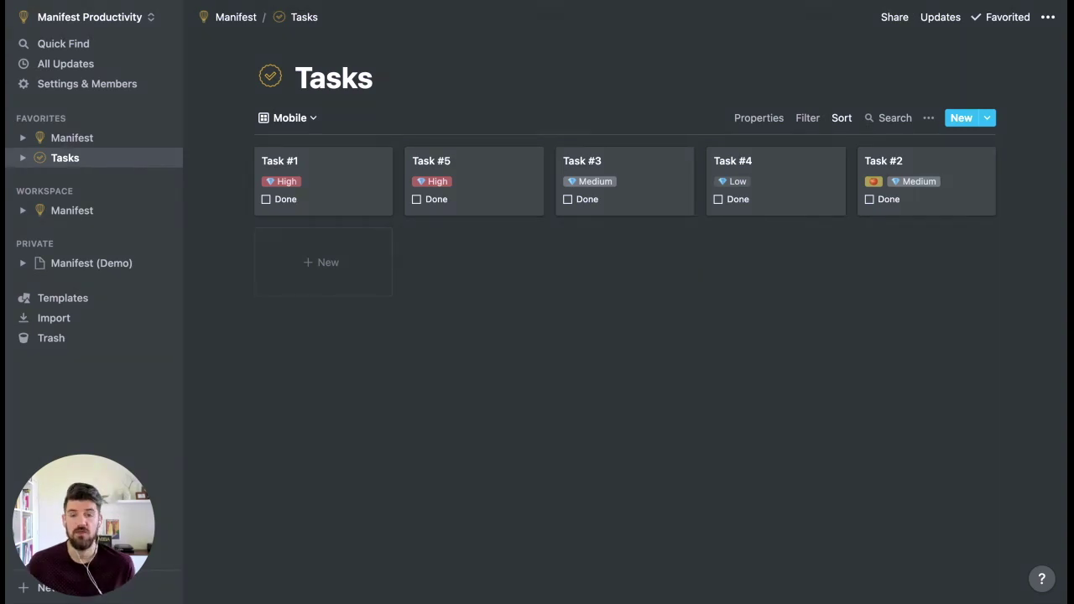
Open the Days database from the Reflect group in the Manifest page's Mindsets section
{"action": "left_click", "coordinate": [235, 19]}
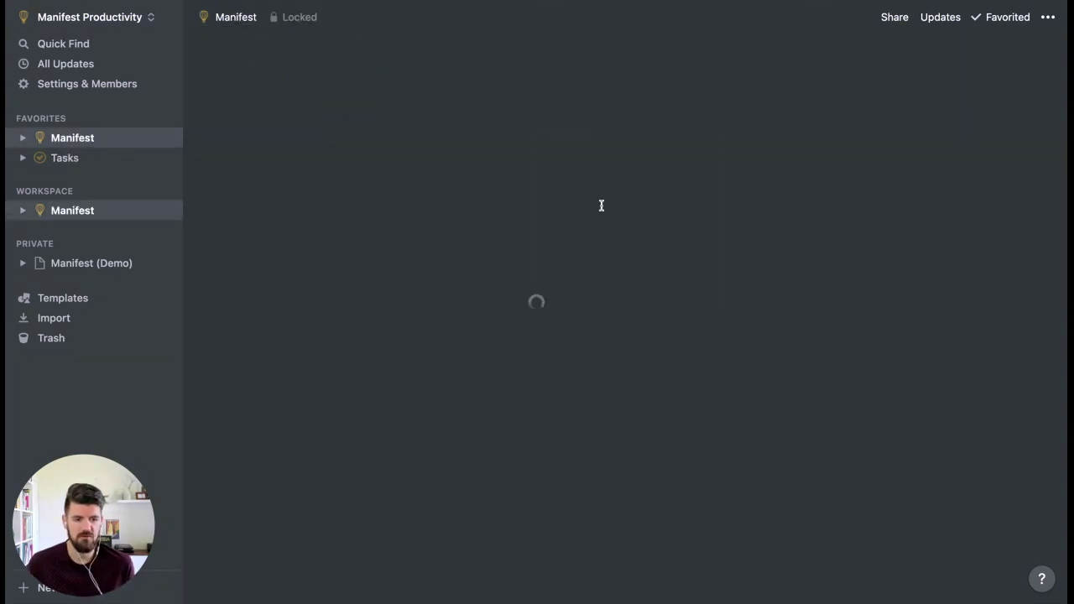
{"action": "scroll", "coordinate": [721, 369], "scroll_direction": "down", "scroll_amount": 8}
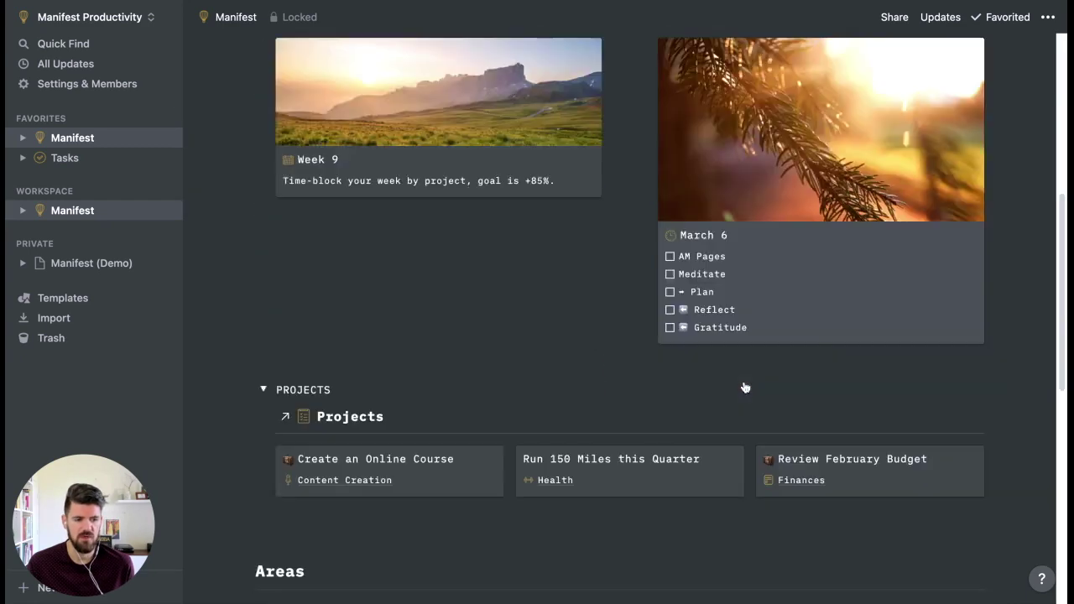
{"action": "scroll", "coordinate": [745, 388], "scroll_direction": "down", "scroll_amount": 7}
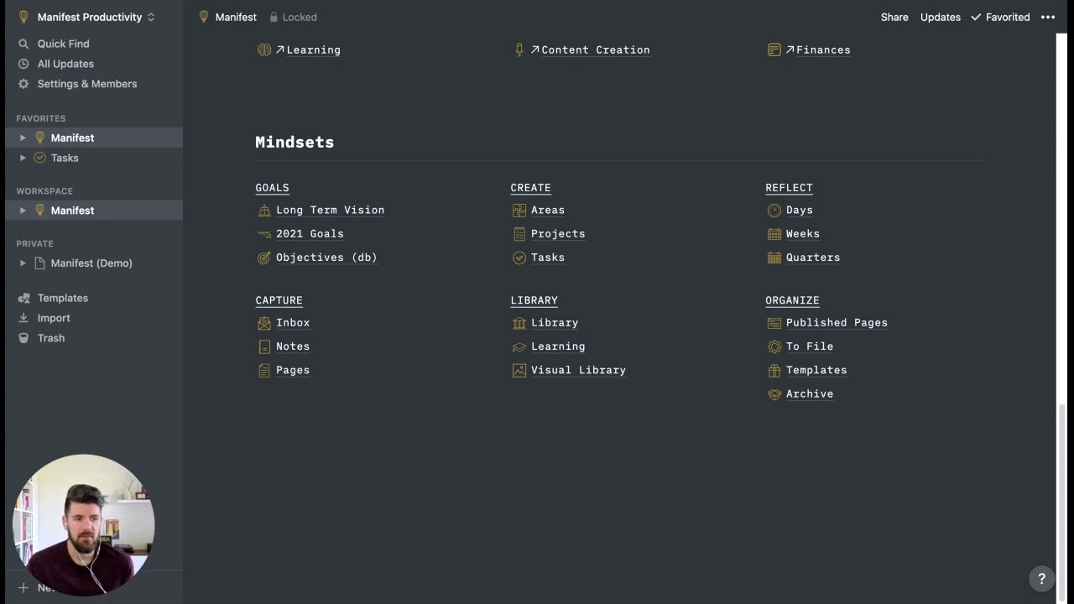
{"action": "left_click", "coordinate": [798, 218]}
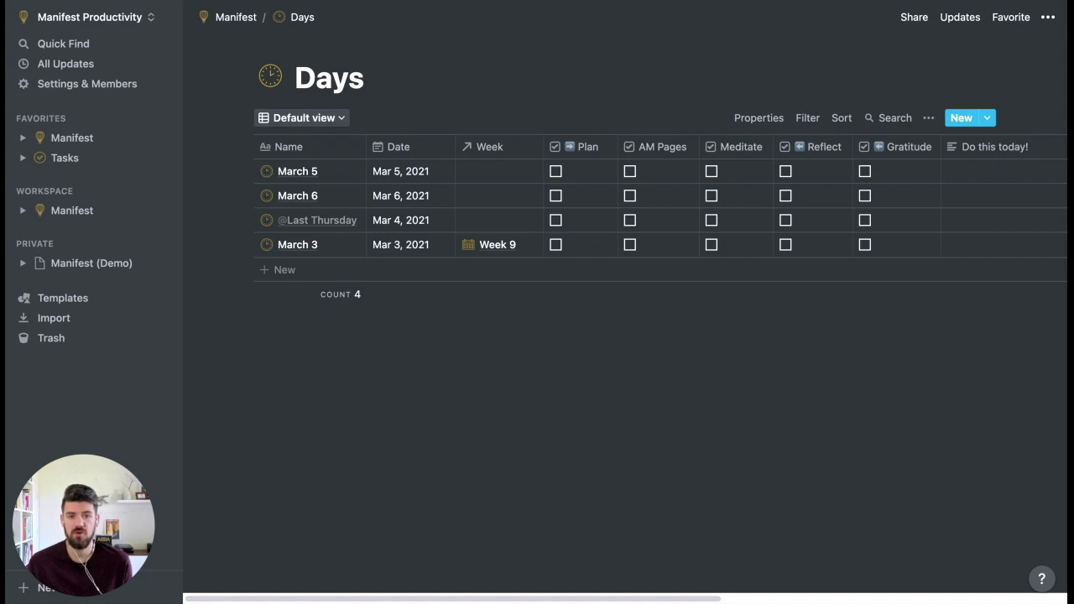
Add a List view named Mobile to the Days database
{"action": "left_click", "coordinate": [302, 117]}
{"action": "left_click", "coordinate": [236, 224]}
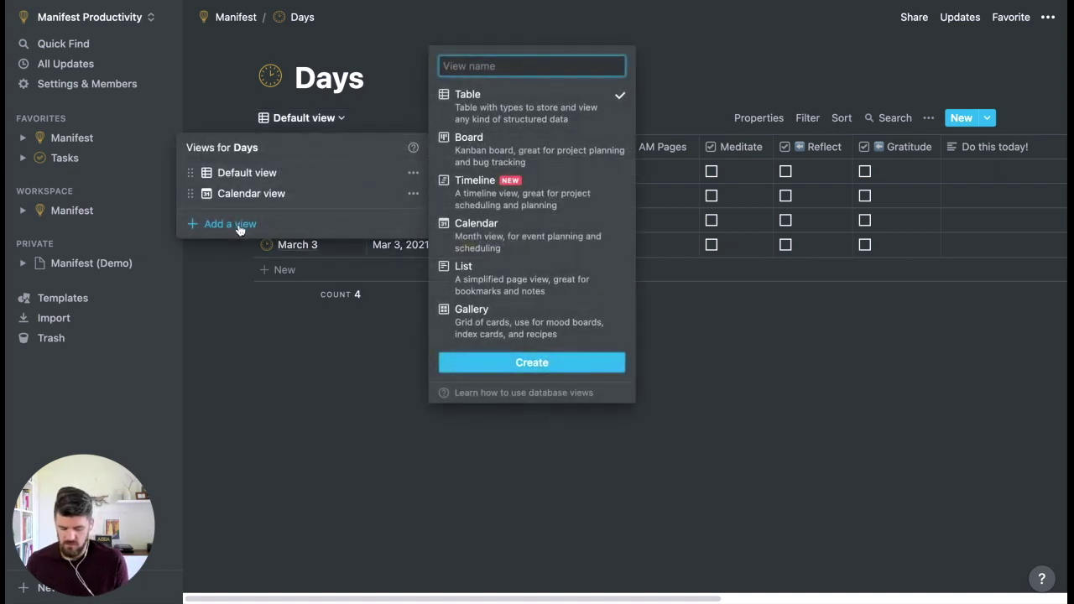
{"action": "type", "text": "Mobile"}
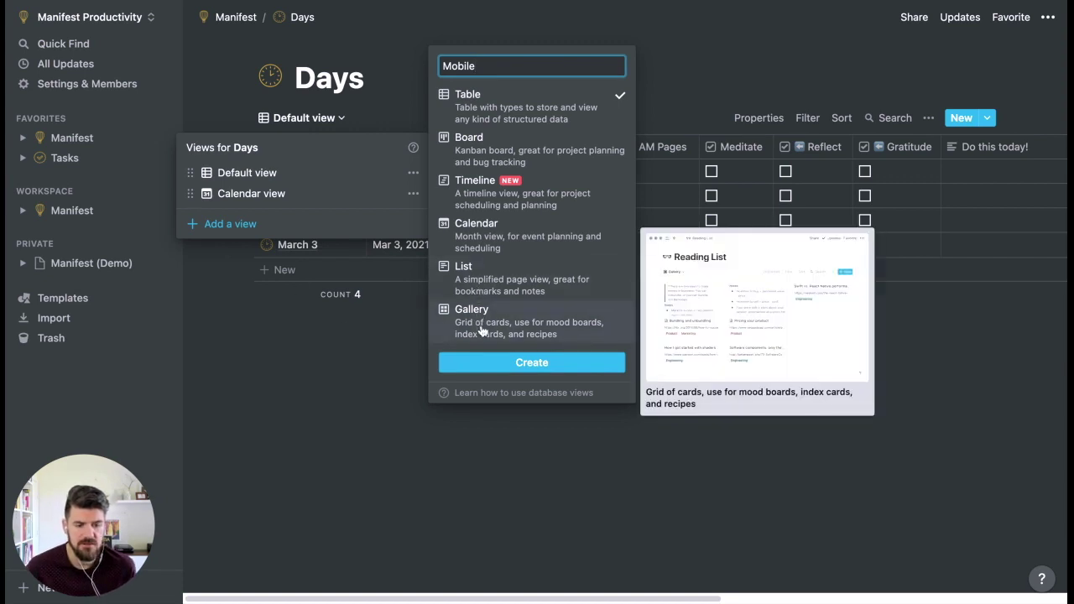
{"action": "left_click", "coordinate": [481, 281]}
{"action": "left_click", "coordinate": [509, 364]}
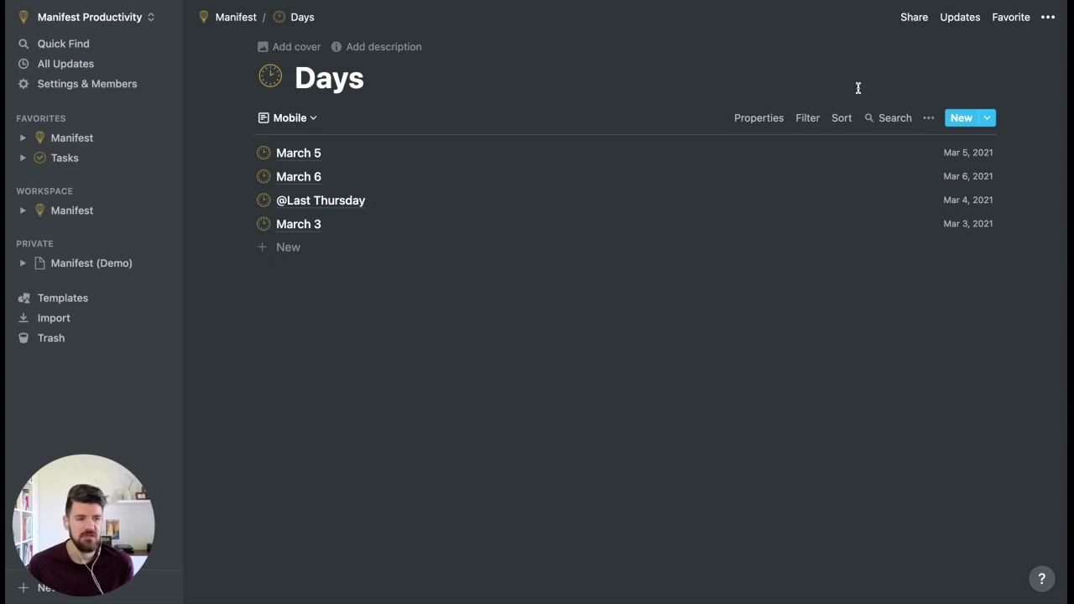
Sort the Days database's Mobile view by Name in descending order
{"action": "left_click", "coordinate": [840, 122]}
{"action": "left_click", "coordinate": [753, 258]}
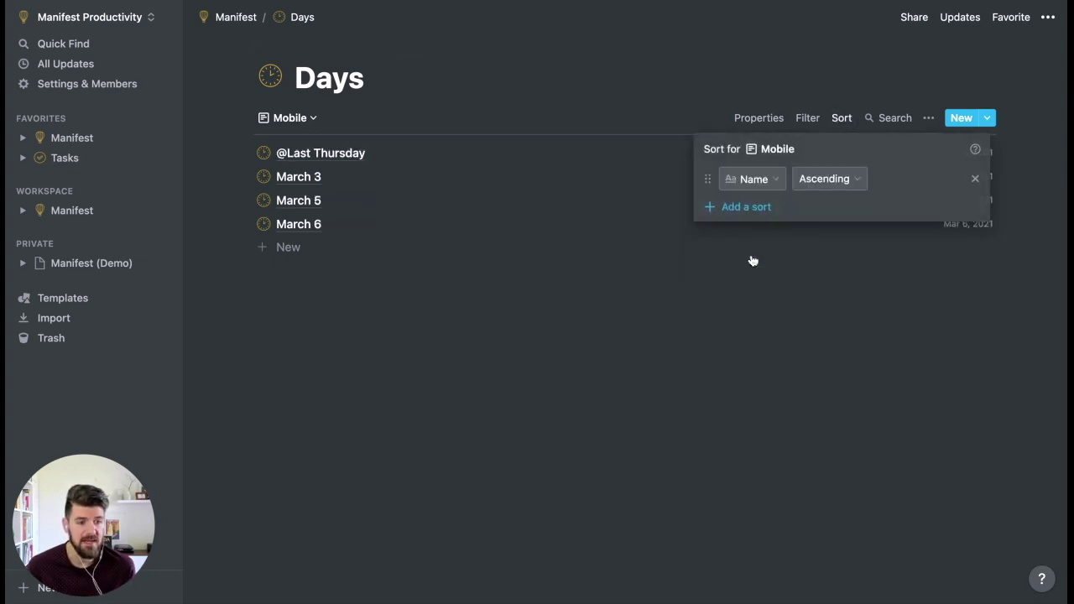
{"action": "left_click", "coordinate": [834, 180]}
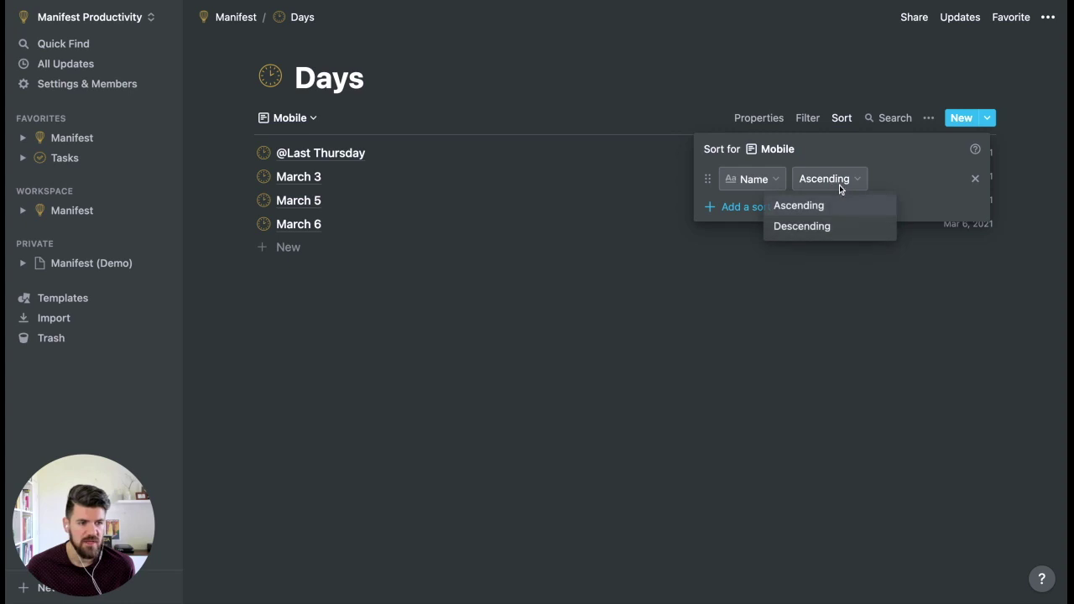
{"action": "left_click", "coordinate": [838, 229]}
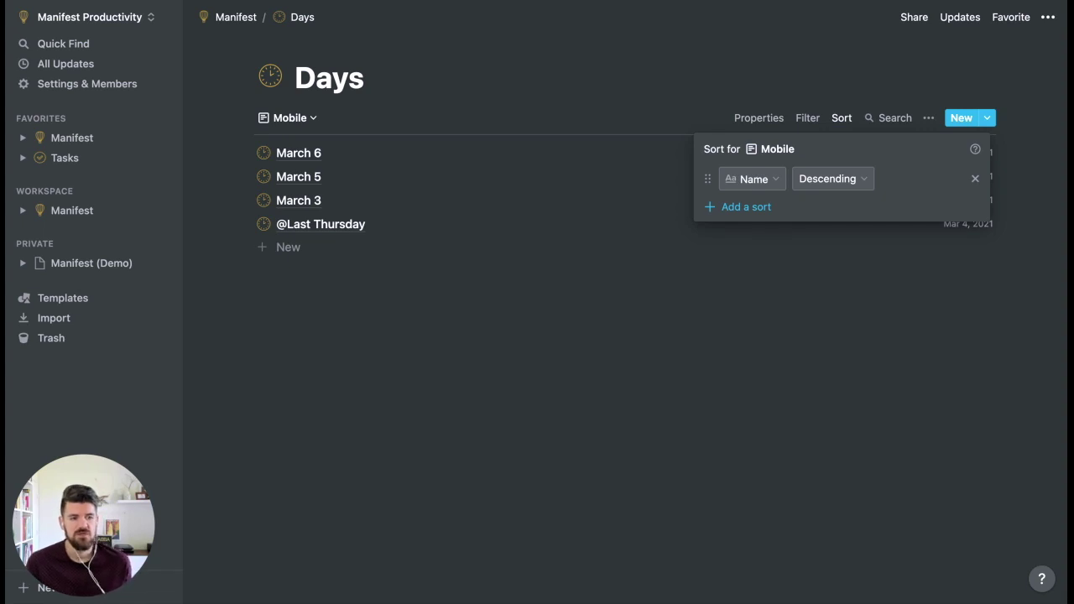
{"action": "left_click", "coordinate": [619, 72]}
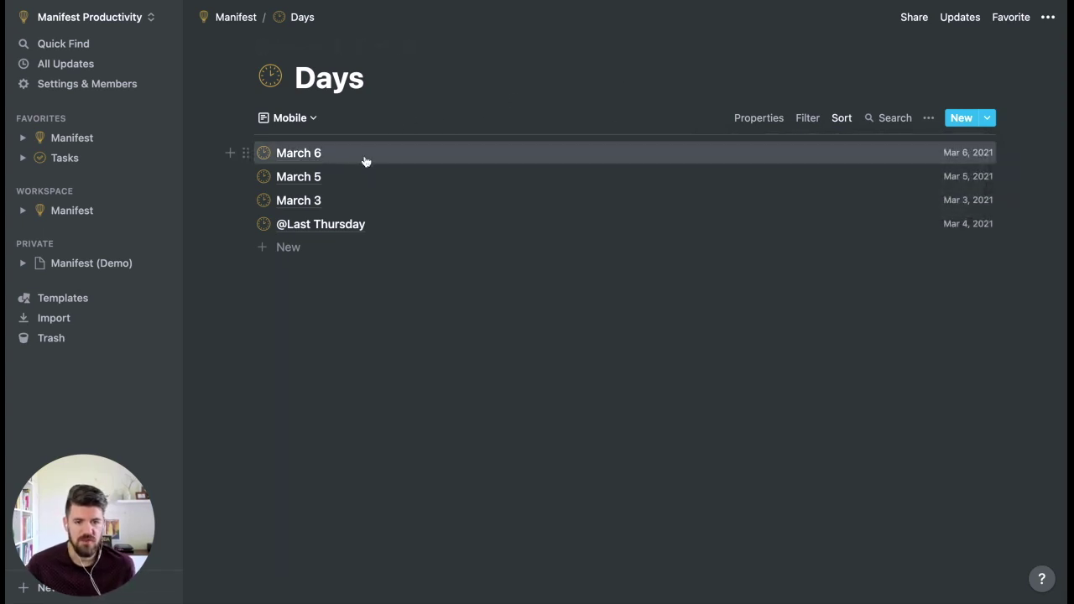
Make Mobile the first view of the Days database and add the Days page to the favorites below Tasks
{"action": "left_click", "coordinate": [293, 120]}
{"action": "left_click_drag", "start_coordinate": [174, 216], "coordinate": [174, 176]}
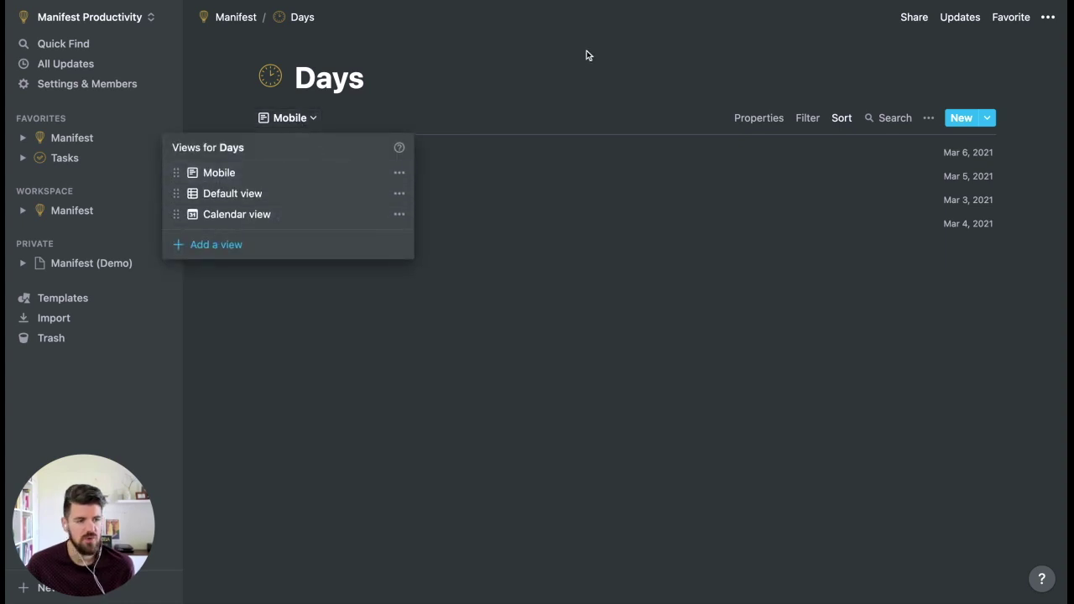
{"action": "left_click", "coordinate": [1011, 17]}
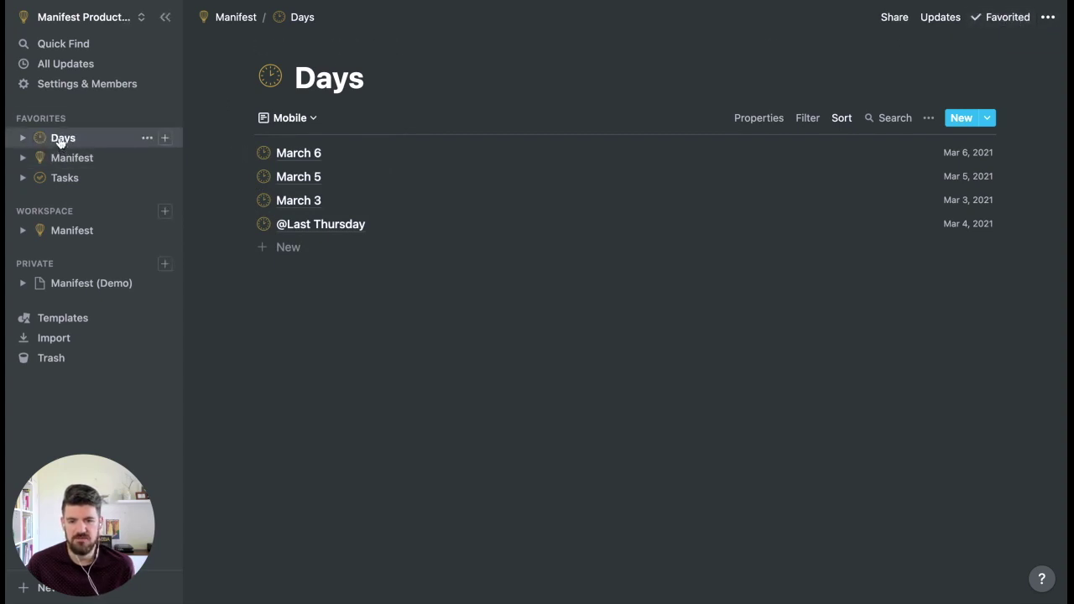
{"action": "mouse_move", "coordinate": [60, 139]}
{"action": "left_mouse_down"}
{"action": "mouse_move", "coordinate": [61, 179]}
{"action": "mouse_move", "coordinate": [60, 141]}
{"action": "left_mouse_up"}
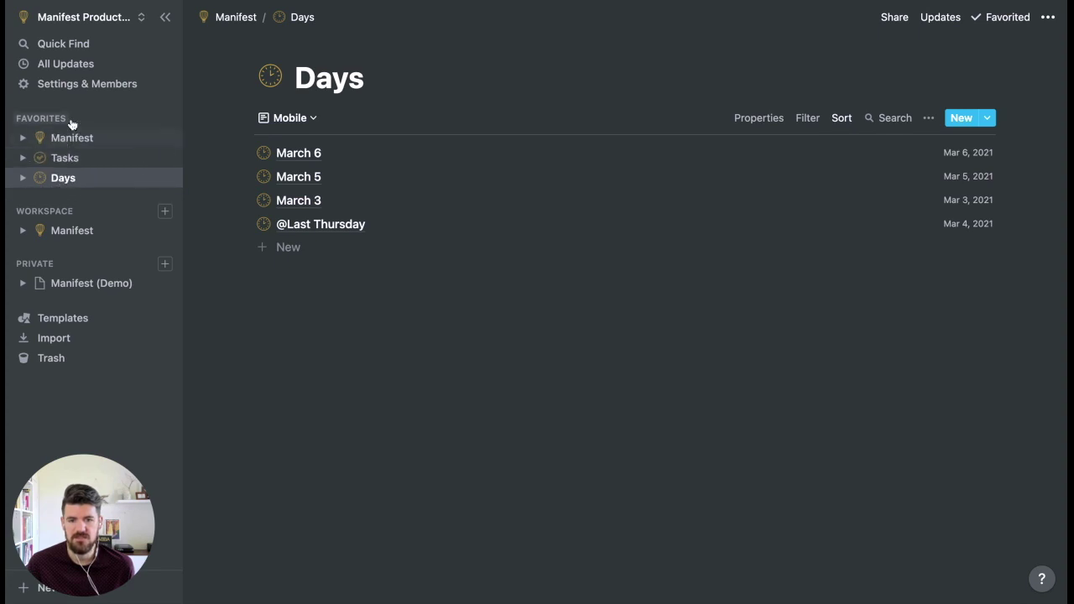
Collapse the sidebar and return to the Manifest page
{"action": "left_click", "coordinate": [167, 19]}
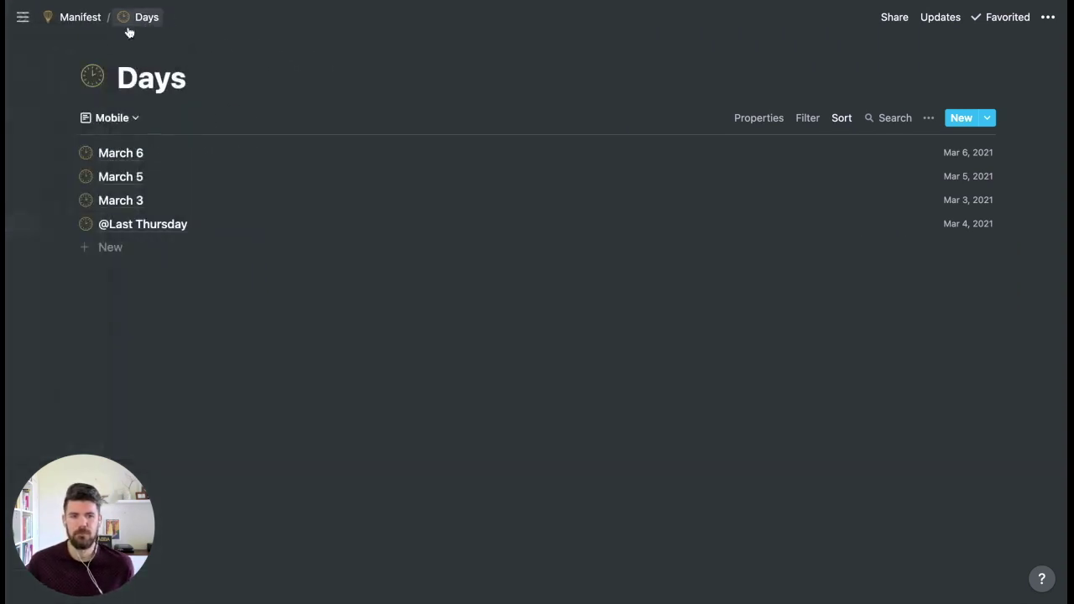
{"action": "left_click", "coordinate": [83, 27]}
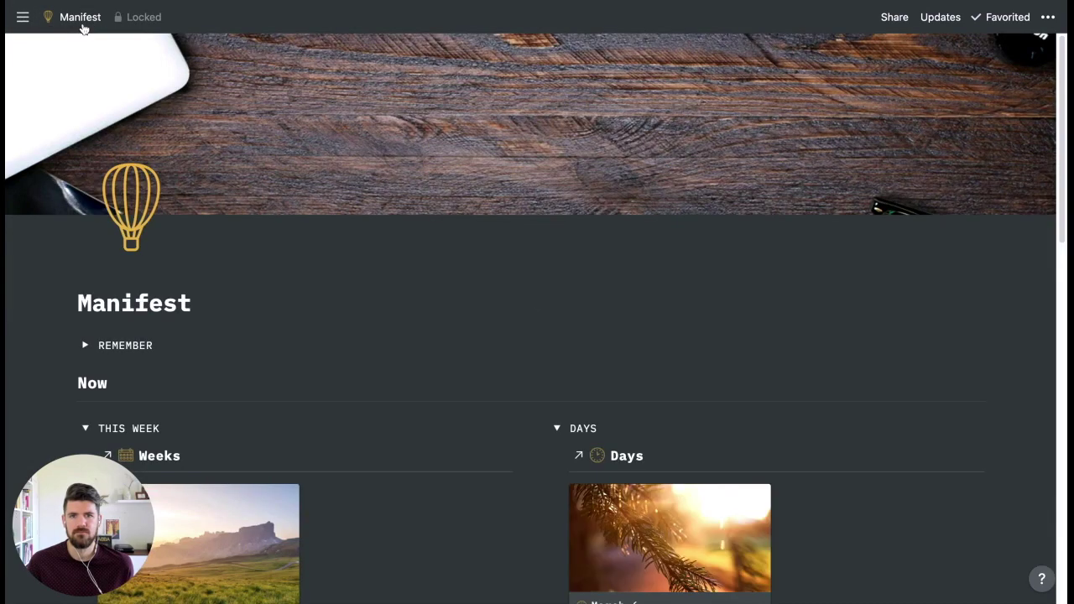